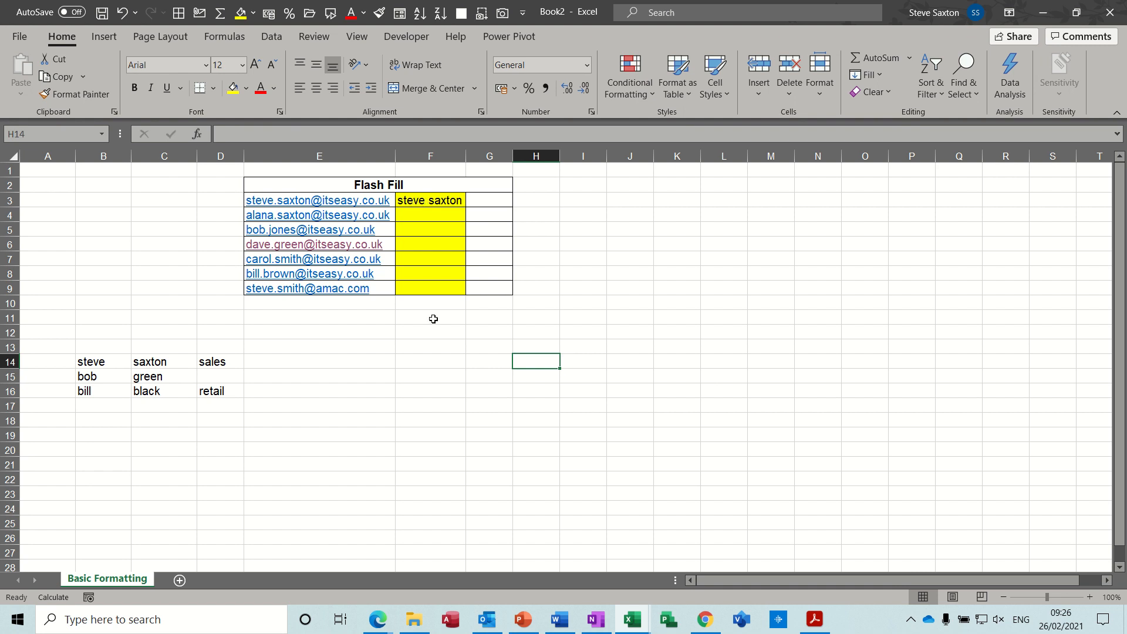
Flash Fill the yellow cells F3:F9 with the names from the adjacent e-mail addresses, following the example in F3.
{"action": "left_click", "coordinate": [433, 202]}
{"action": "left_click_drag", "start_coordinate": [433, 202], "coordinate": [435, 287]}
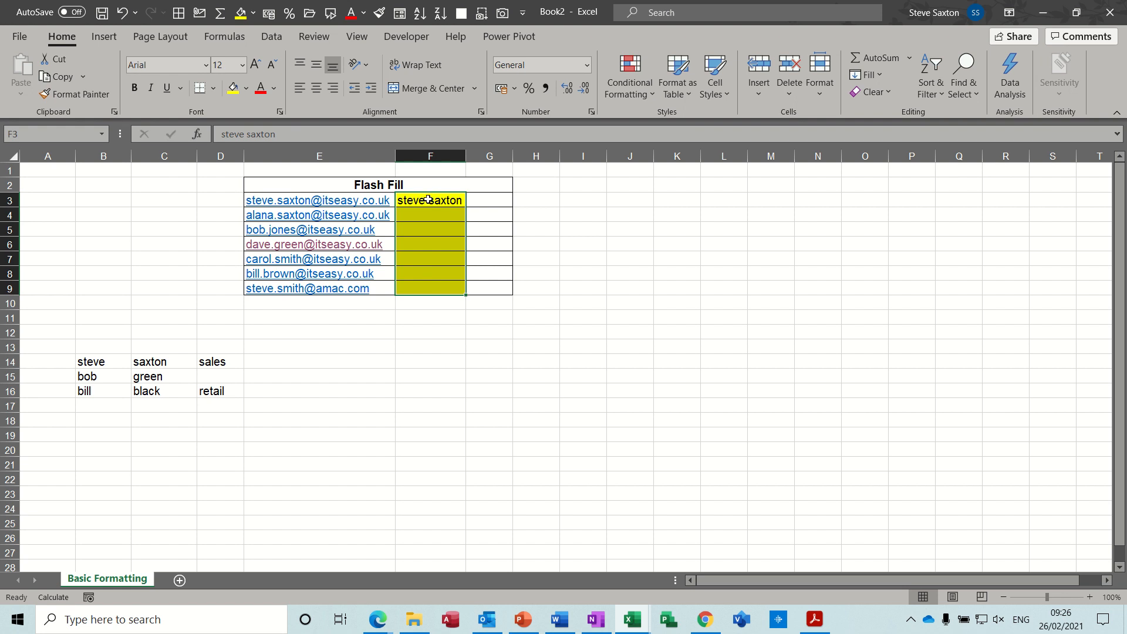
{"action": "key", "text": "ctrl+e"}
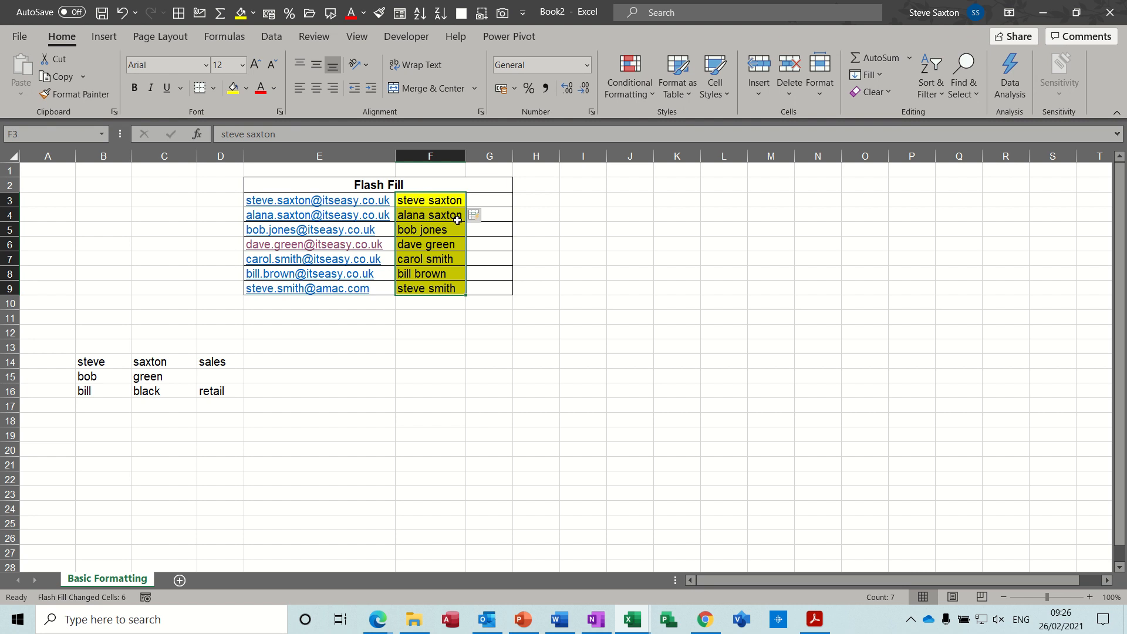
{"action": "left_click", "coordinate": [486, 216]}
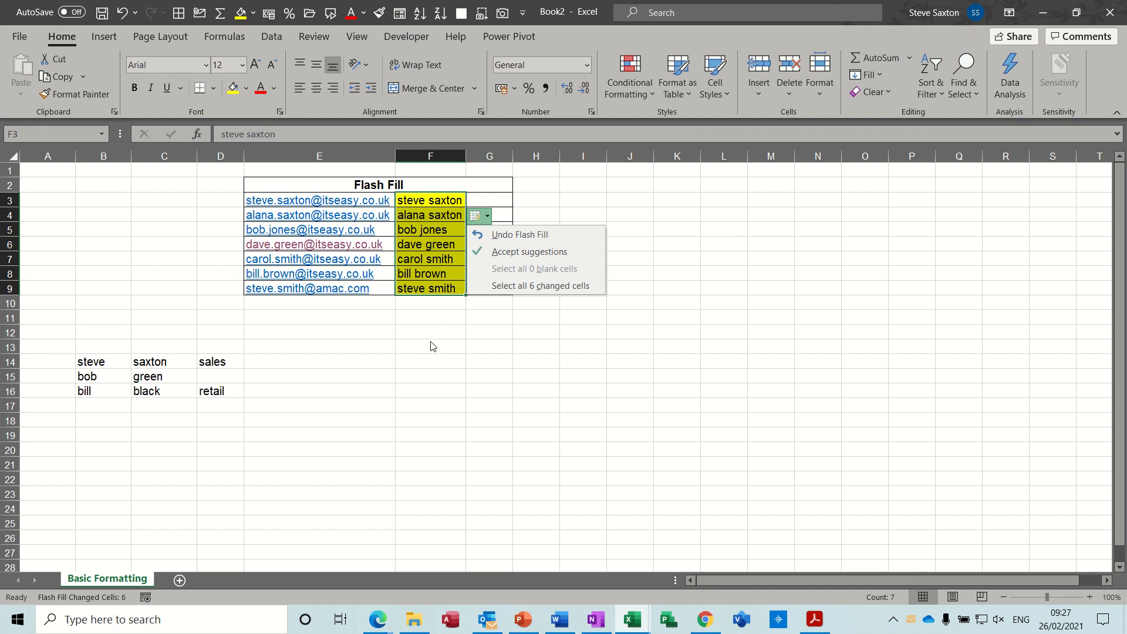
{"action": "left_click", "coordinate": [297, 365]}
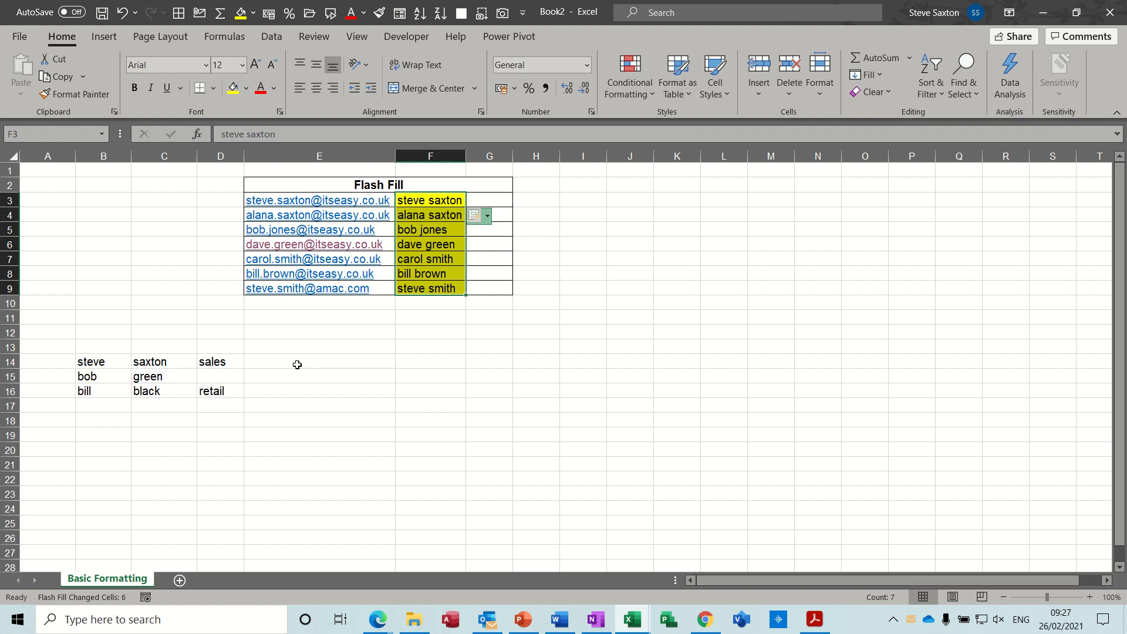
Enter the combined first name, surname and department from B14:D14 in E14, separated by spaces.
{"action": "left_click", "coordinate": [297, 365]}
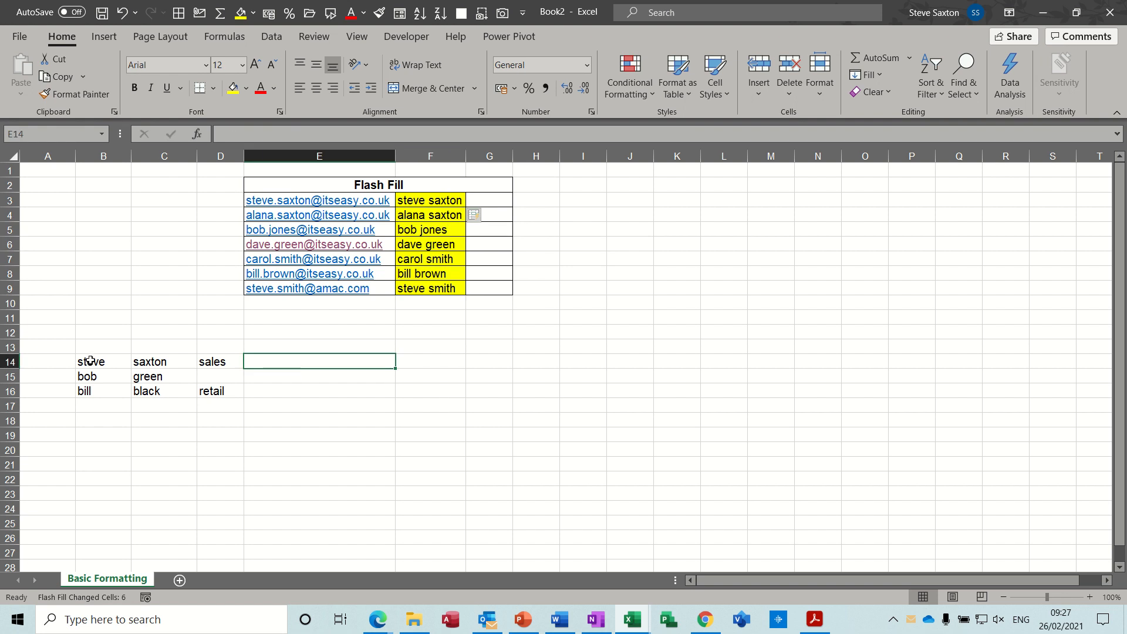
{"action": "left_click_drag", "start_coordinate": [107, 362], "coordinate": [161, 391]}
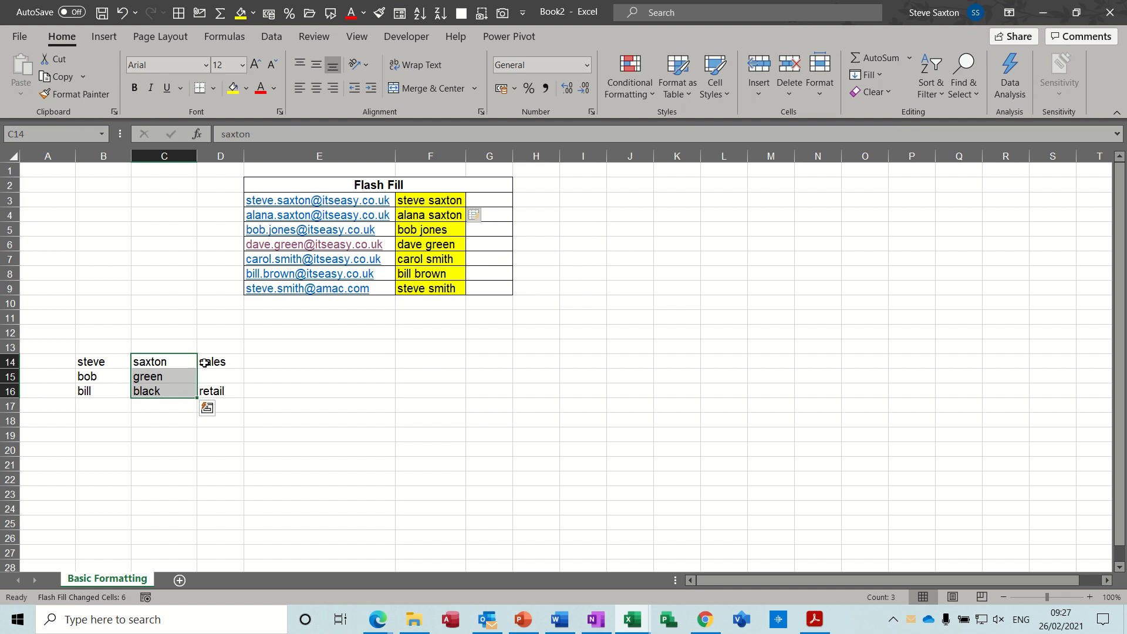
{"action": "left_click_drag", "start_coordinate": [210, 362], "coordinate": [215, 394]}
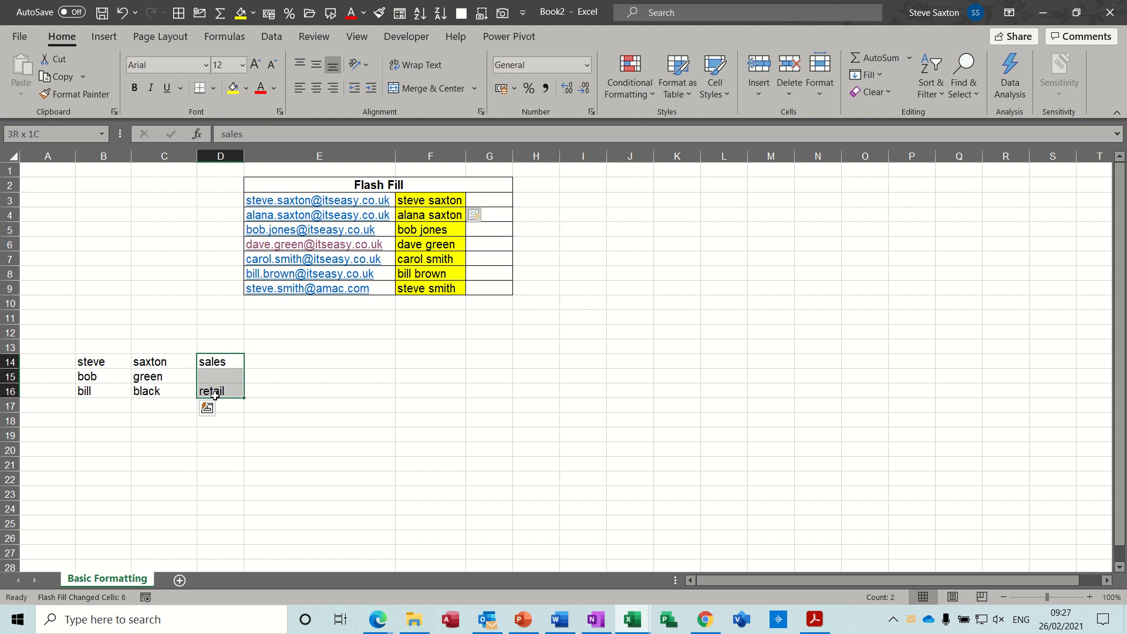
{"action": "left_click", "coordinate": [288, 364]}
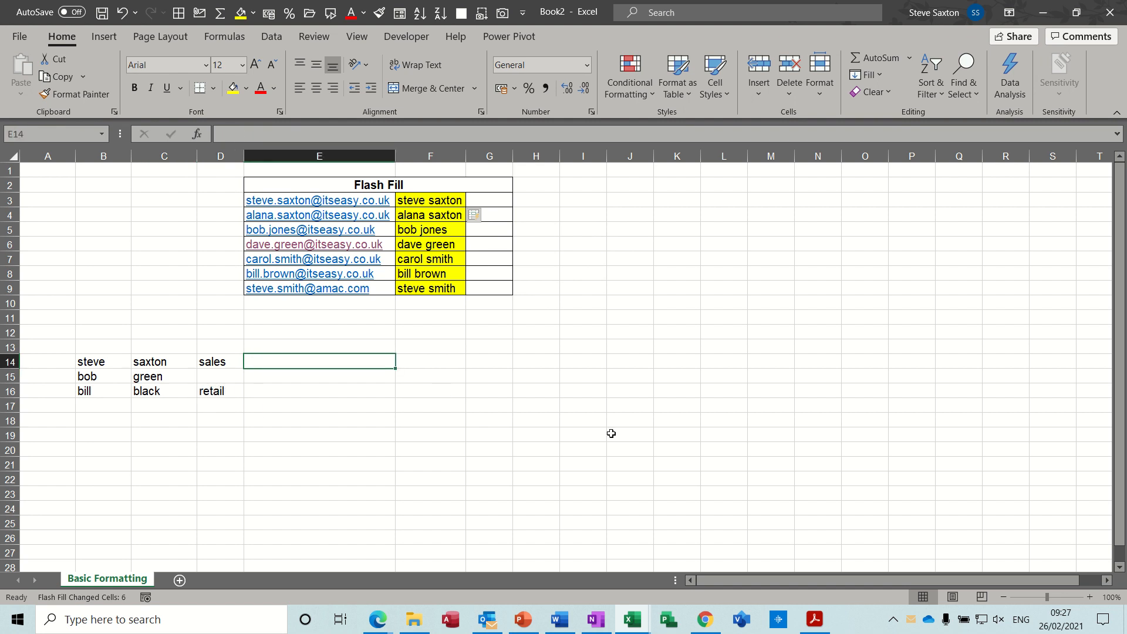
{"action": "type", "text": "steve s"}
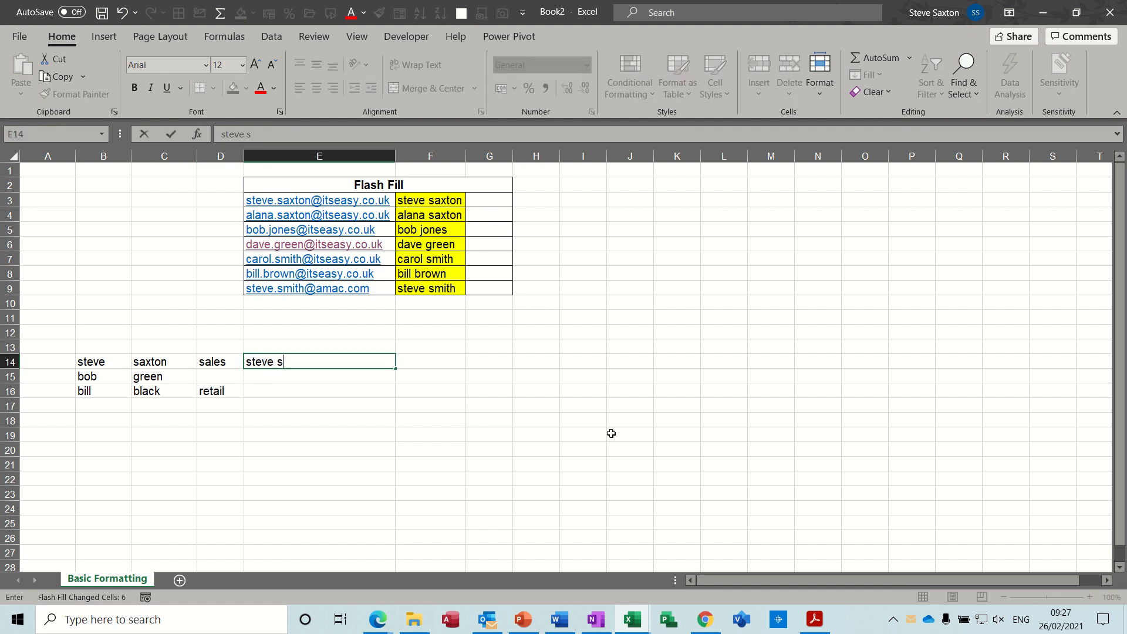
{"action": "type", "text": "axton sales"}
{"action": "left_click", "coordinate": [449, 360]}
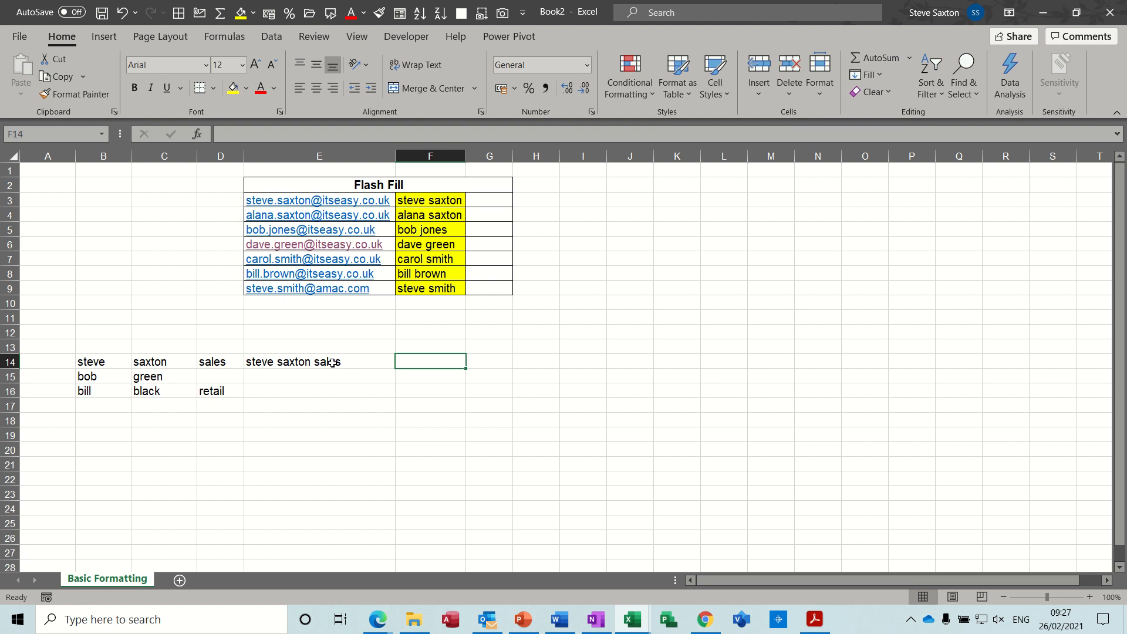
Flash Fill E14:E16 so the remaining rows combine columns B to D like the example in E14.
{"action": "left_click_drag", "start_coordinate": [332, 362], "coordinate": [333, 393]}
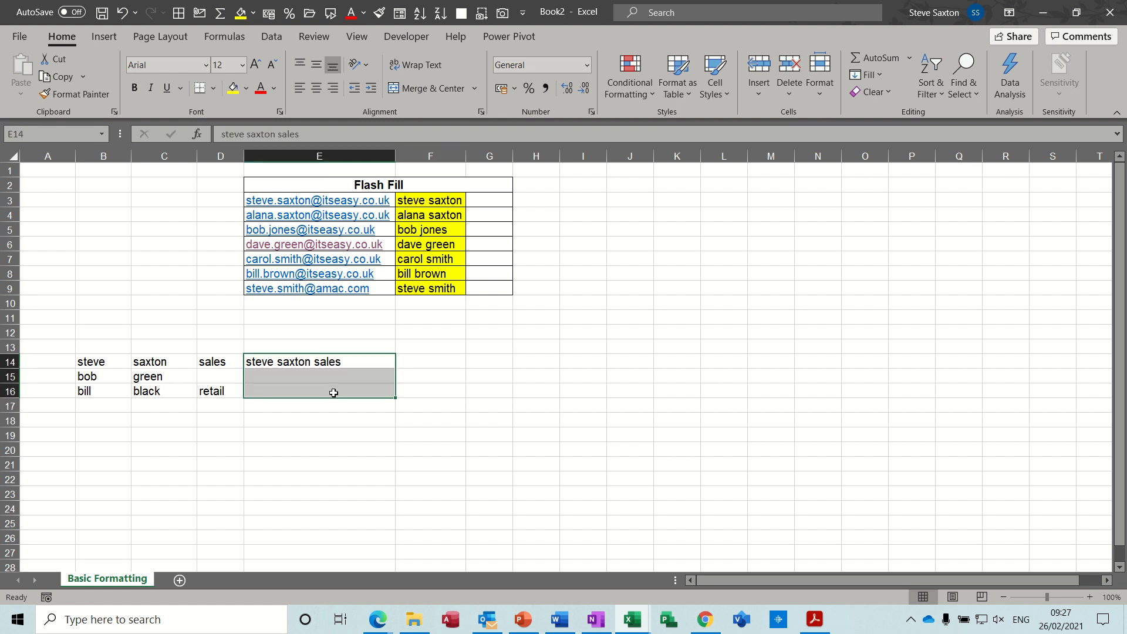
{"action": "key", "text": "ctrl+e"}
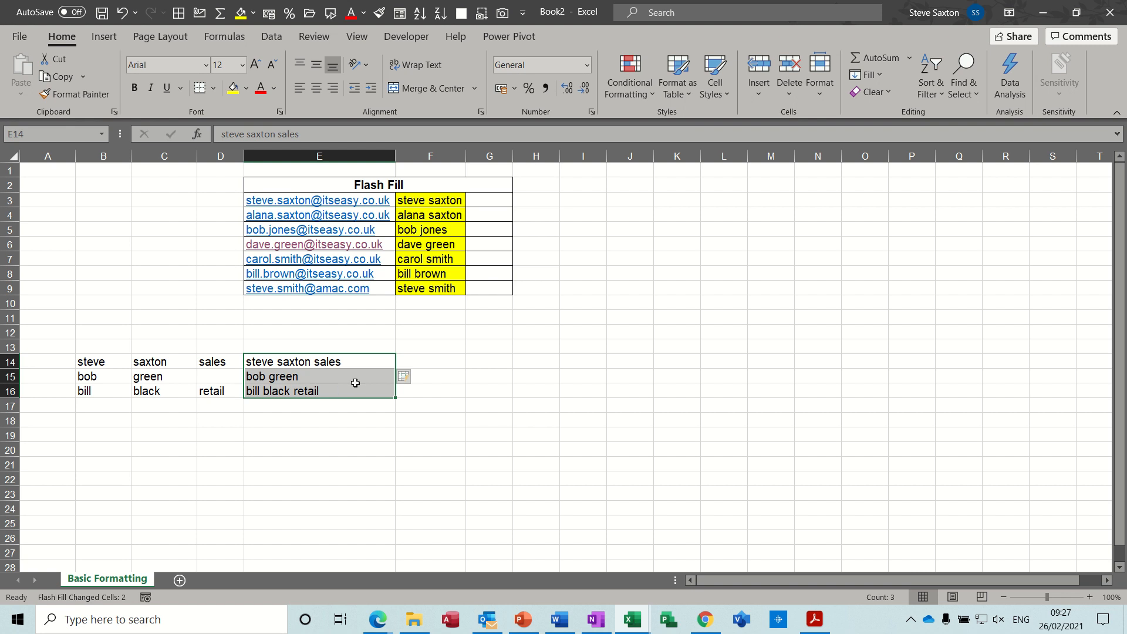
{"action": "left_click", "coordinate": [313, 429]}
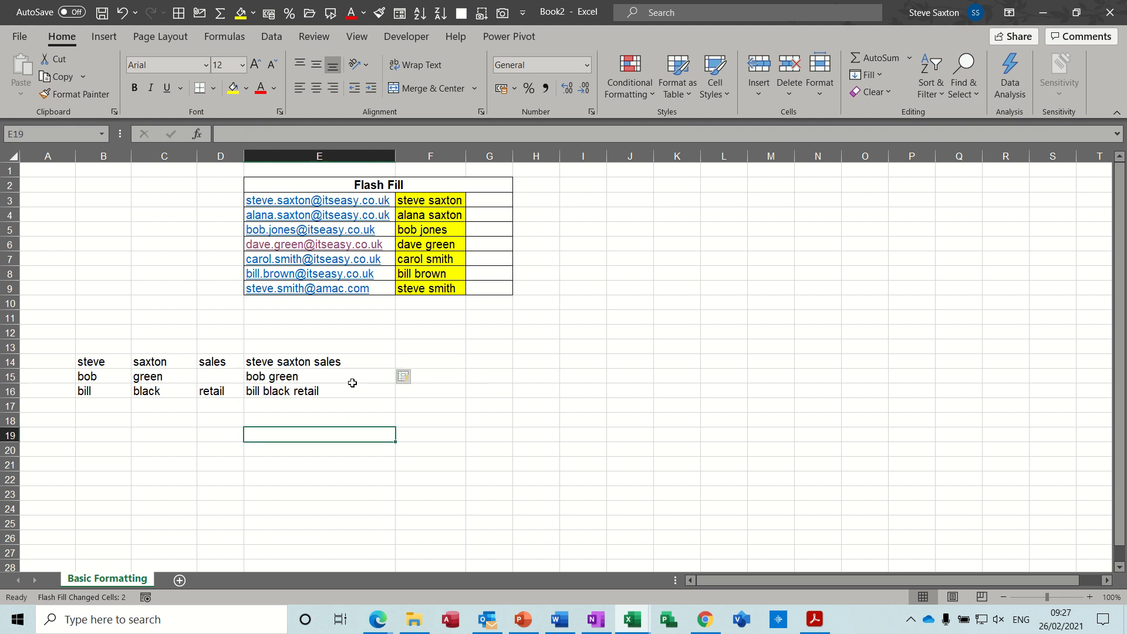
Enter the formula =B14&" "&C14&" "&D14 in F14 and copy it down to F16.
{"action": "left_click", "coordinate": [447, 362]}
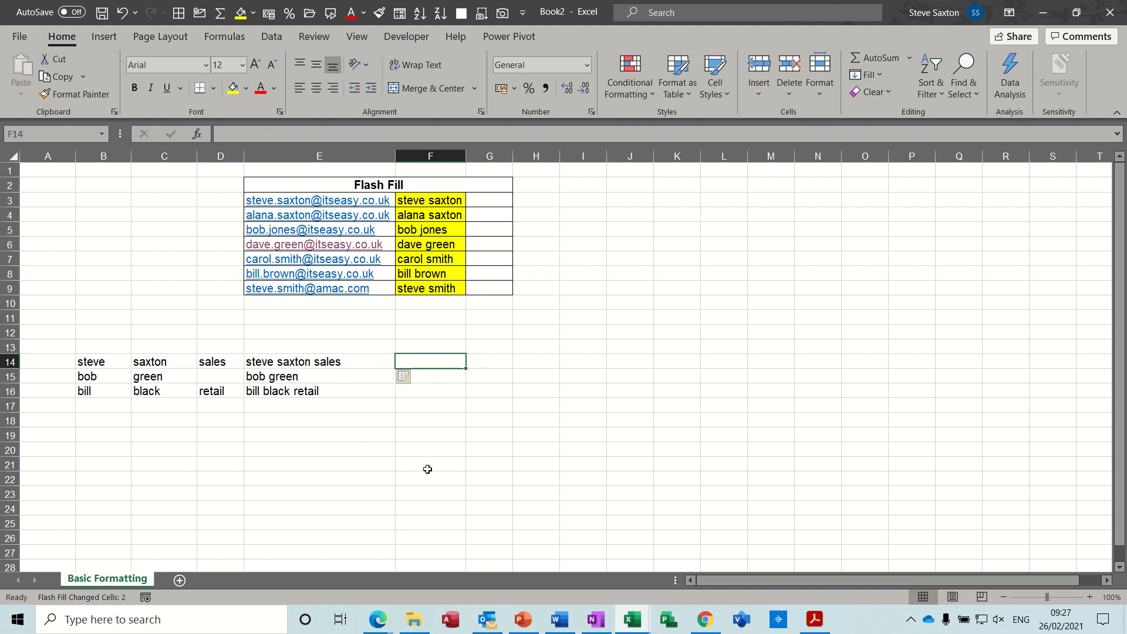
{"action": "type", "text": "="}
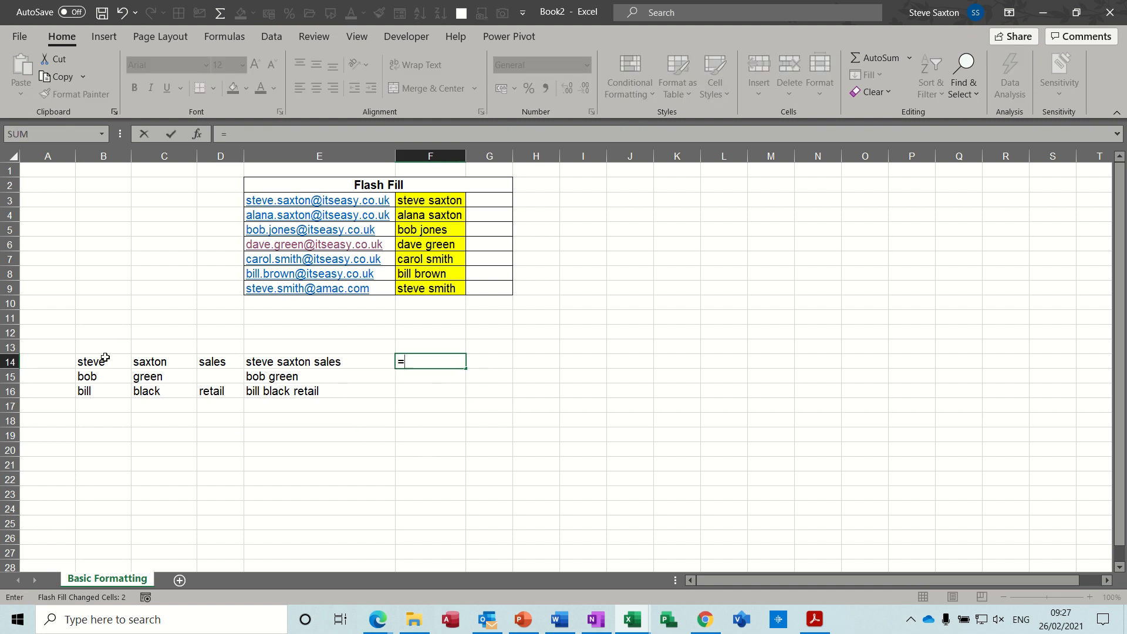
{"action": "left_click", "coordinate": [102, 362]}
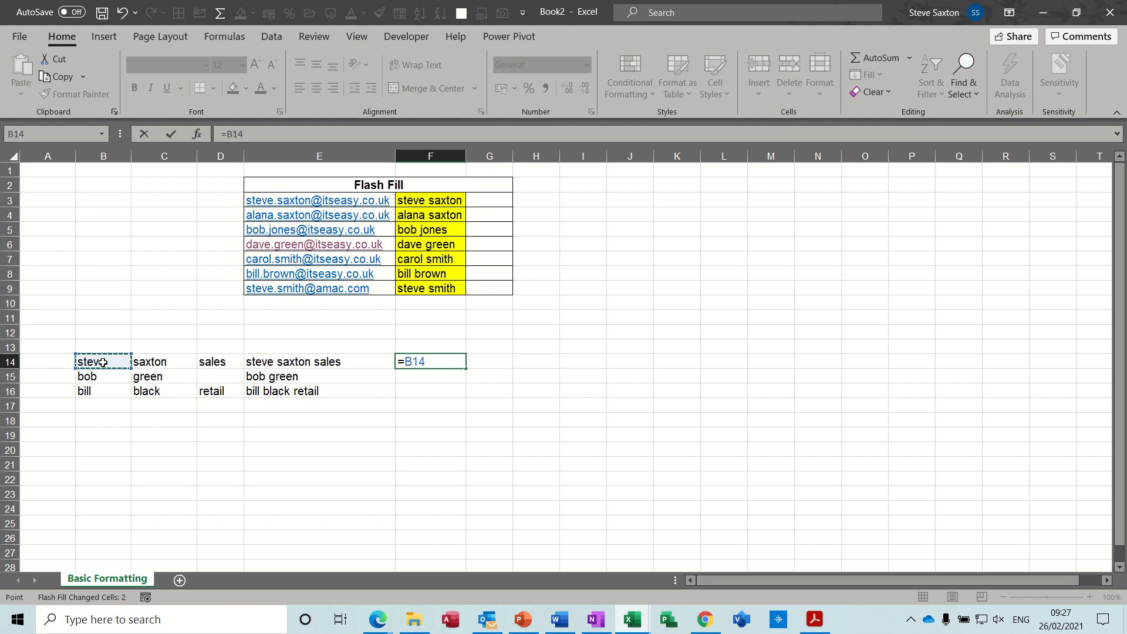
{"action": "type", "text": "&\" \"&"}
{"action": "left_click", "coordinate": [148, 362]}
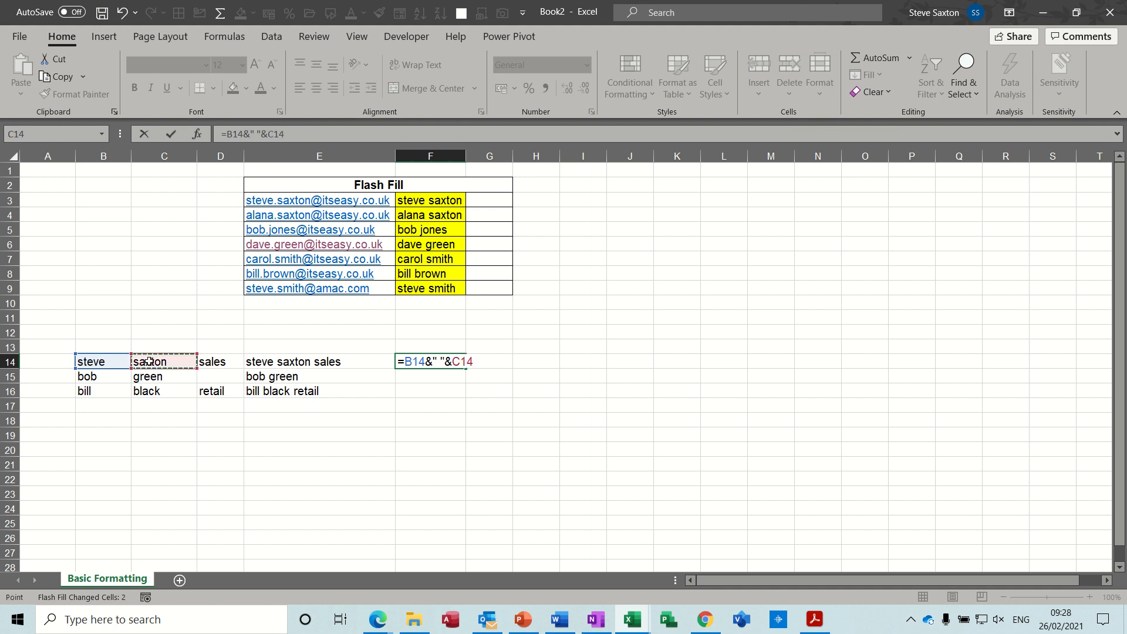
{"action": "type", "text": "&\" \"&"}
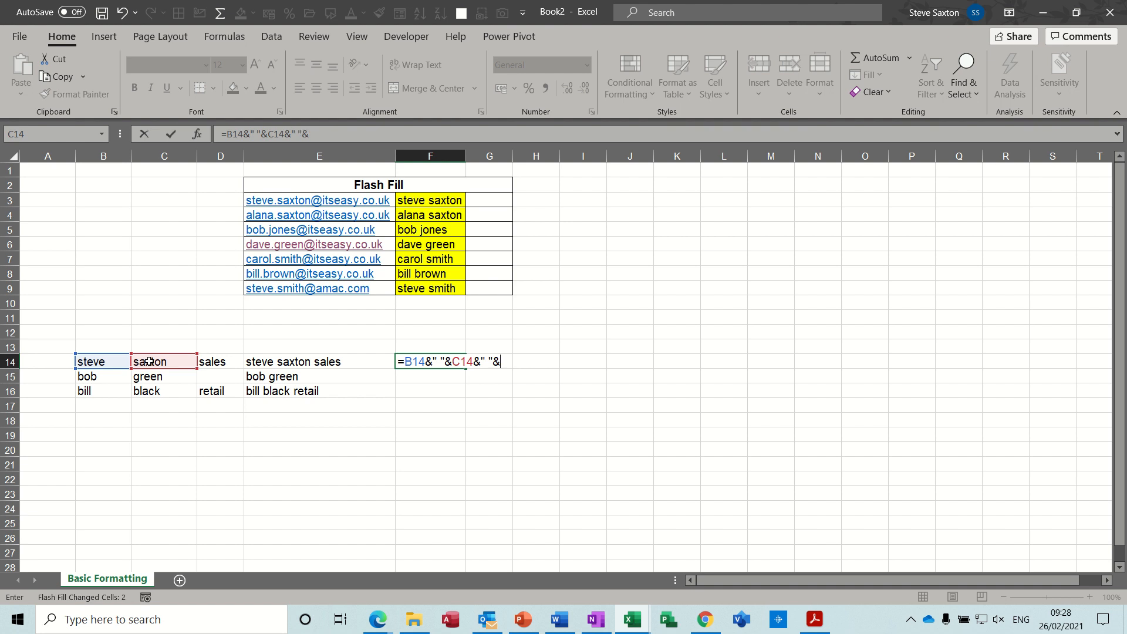
{"action": "left_click", "coordinate": [225, 362]}
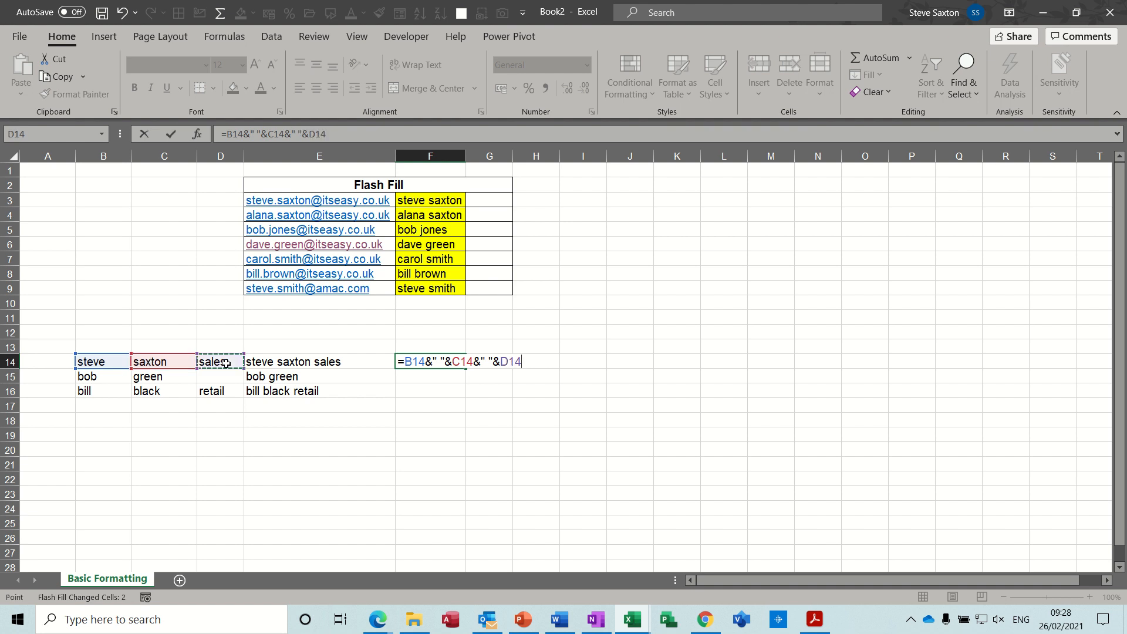
{"action": "left_click", "coordinate": [170, 135]}
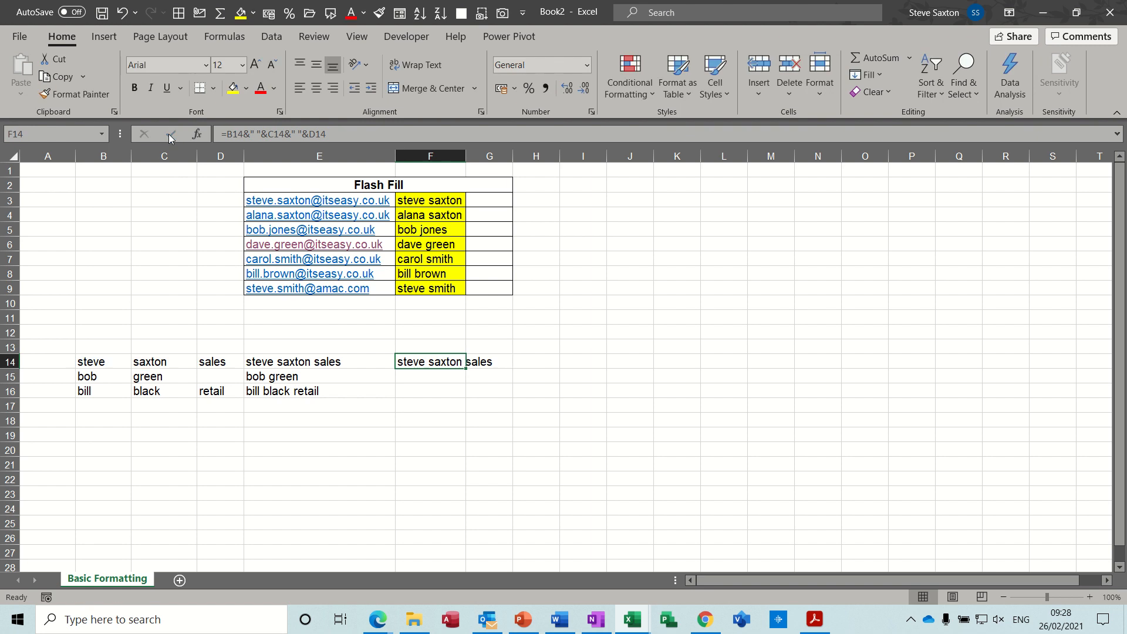
{"action": "left_click_drag", "start_coordinate": [468, 368], "coordinate": [468, 397]}
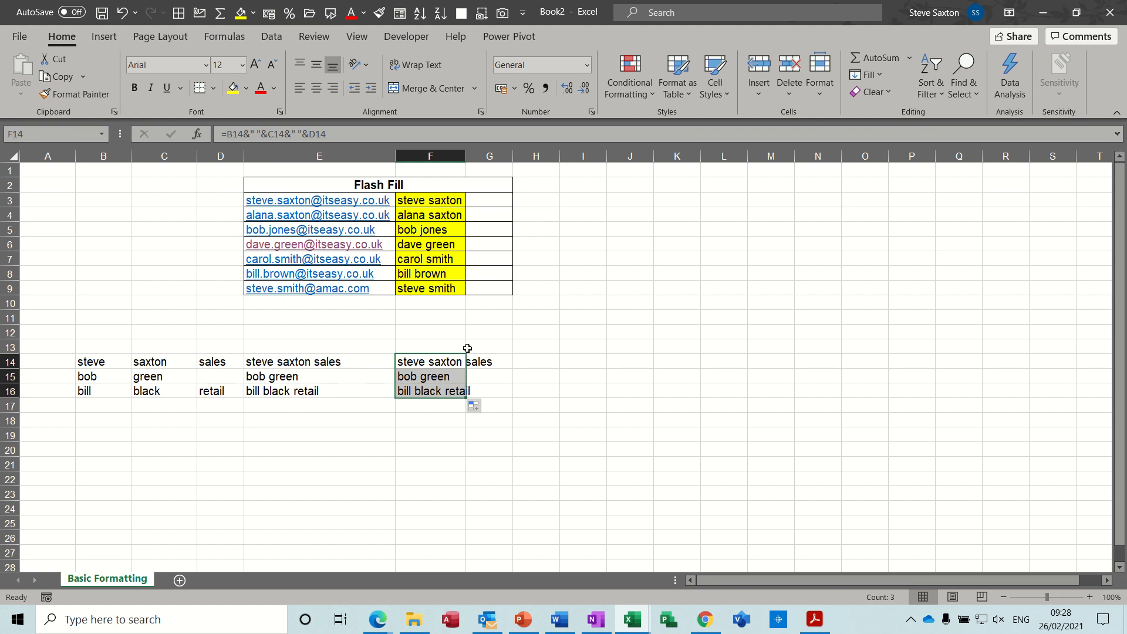
Clear the concatenation formulas from F14:F16.
{"action": "left_click_drag", "start_coordinate": [302, 364], "coordinate": [302, 392]}
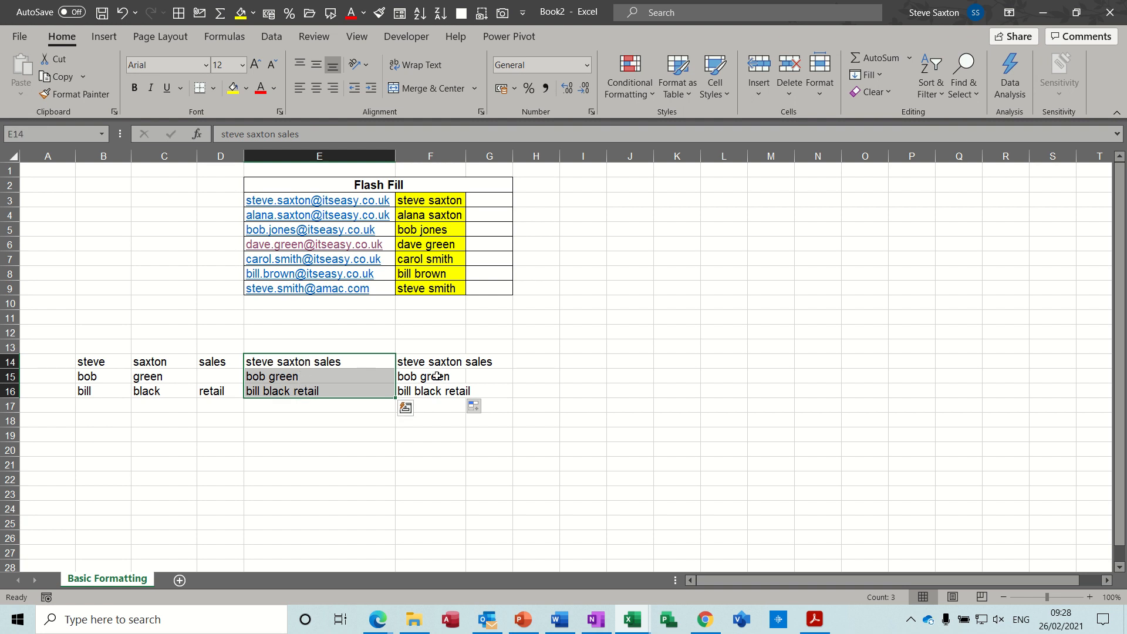
{"action": "left_click_drag", "start_coordinate": [436, 362], "coordinate": [433, 394]}
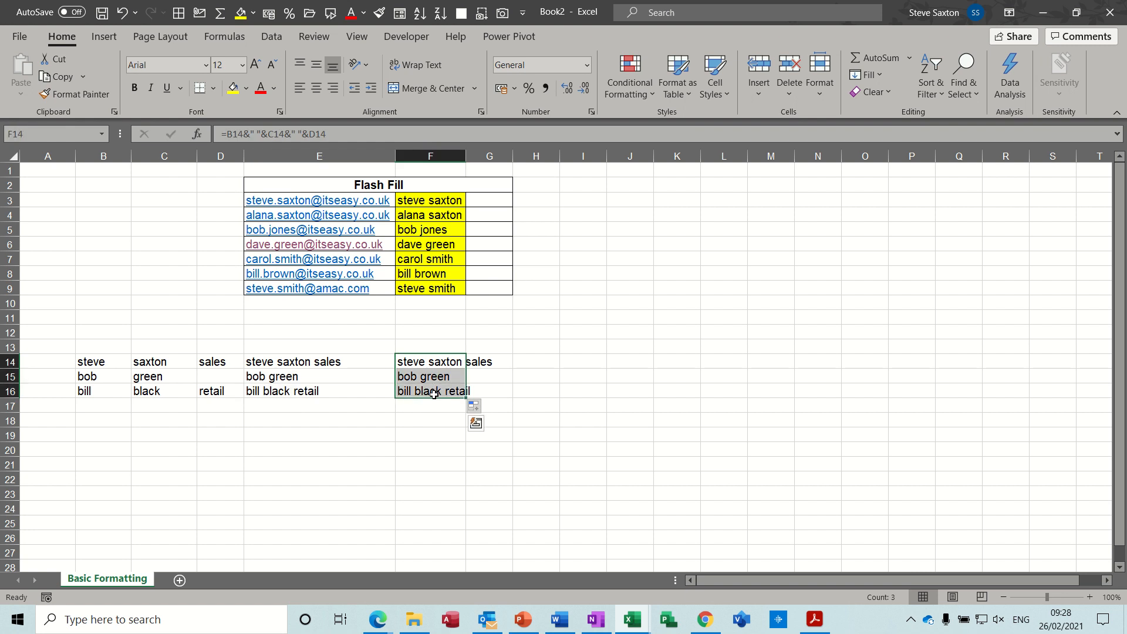
{"action": "key", "text": "Delete"}
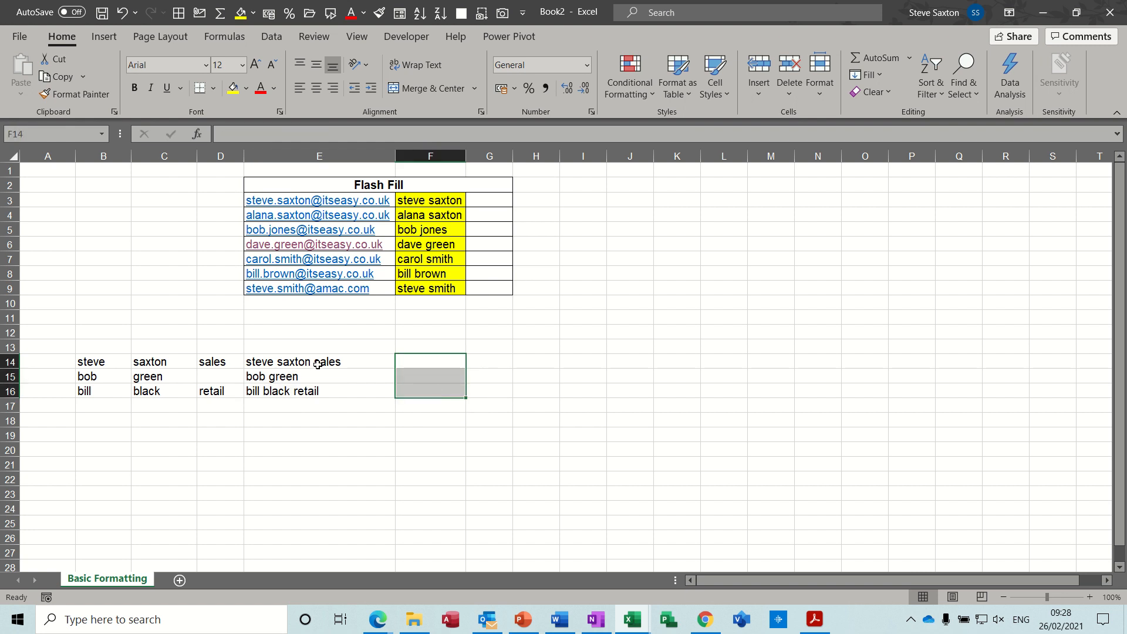
Split E14:E16 with Text to Columns as delimited data, using only Space as delimiter, General format and destination $E$14.
{"action": "left_click_drag", "start_coordinate": [317, 362], "coordinate": [317, 392]}
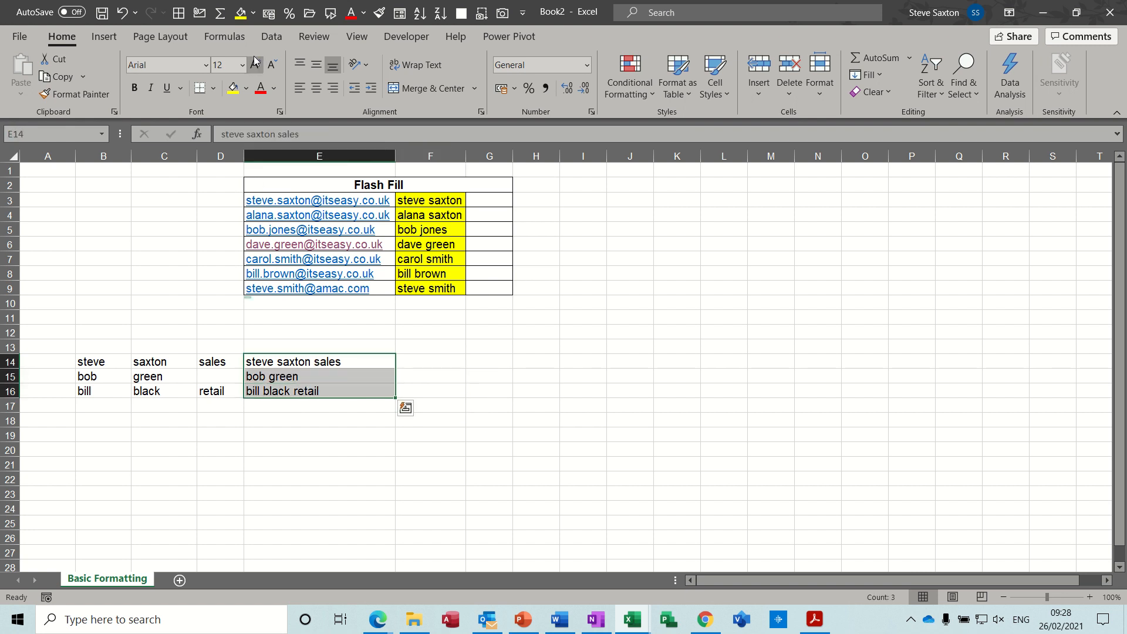
{"action": "left_click", "coordinate": [268, 37]}
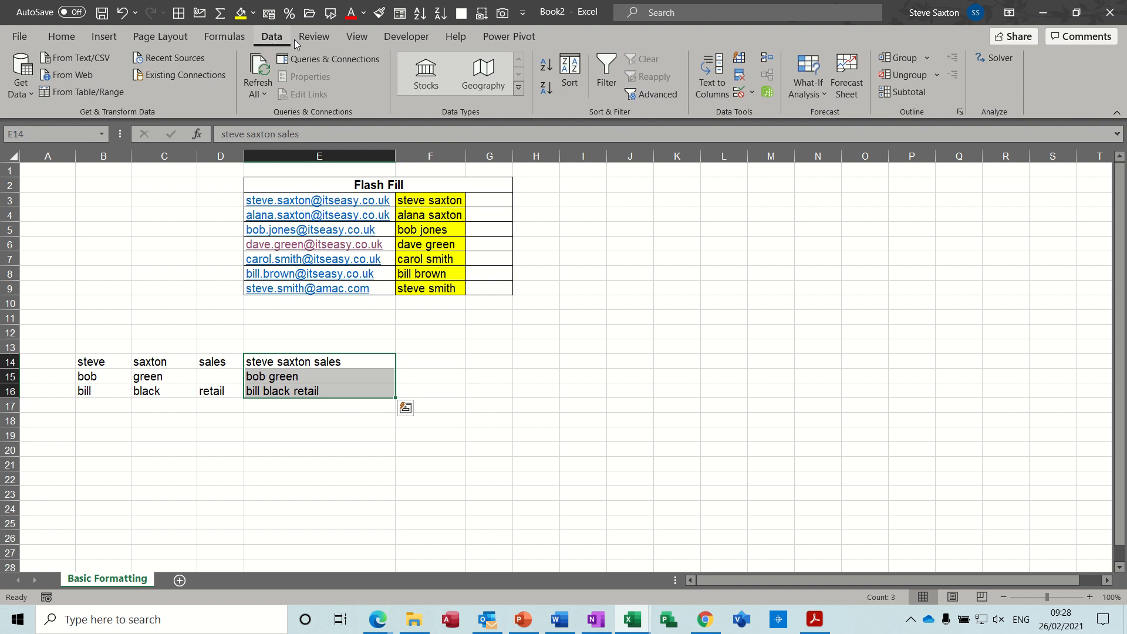
{"action": "left_click", "coordinate": [713, 66]}
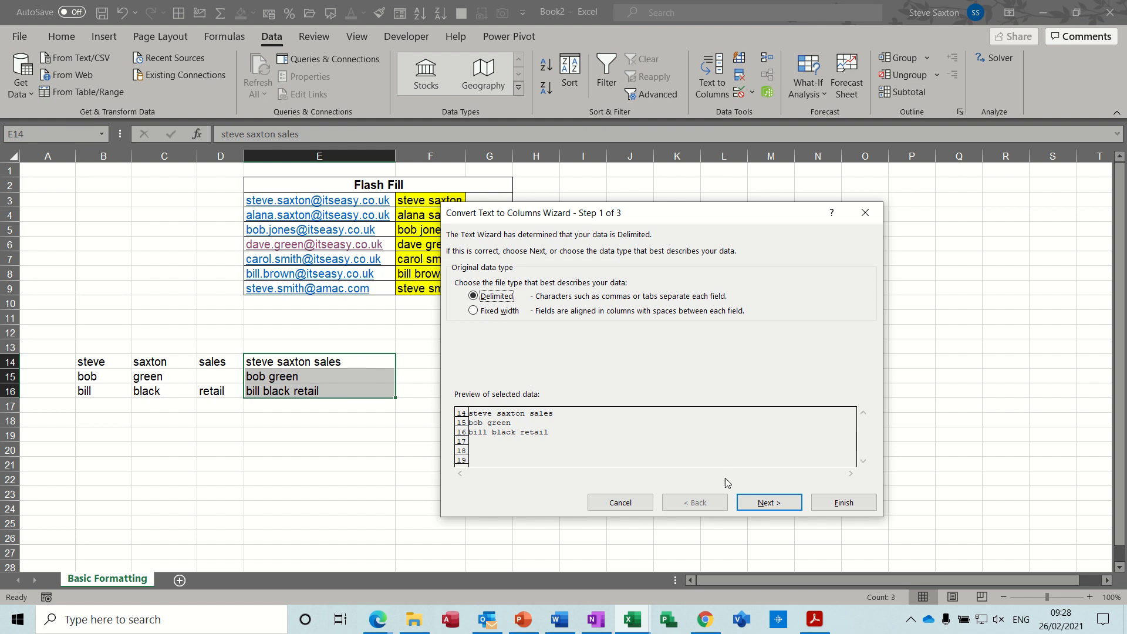
{"action": "left_click", "coordinate": [766, 506]}
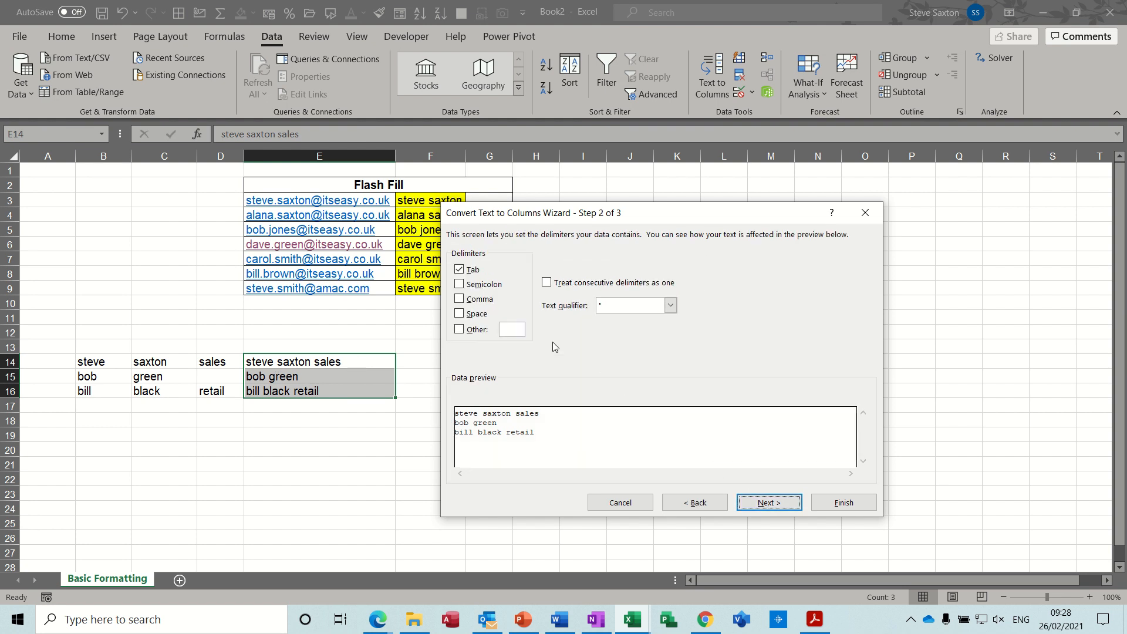
{"action": "left_click", "coordinate": [460, 270]}
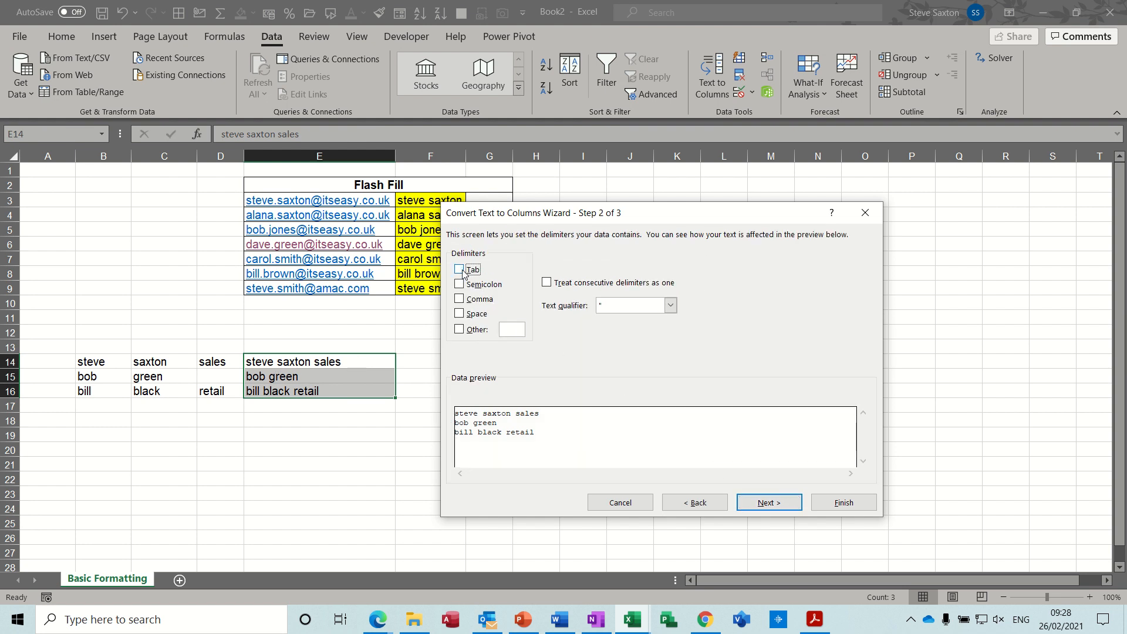
{"action": "left_click", "coordinate": [460, 314]}
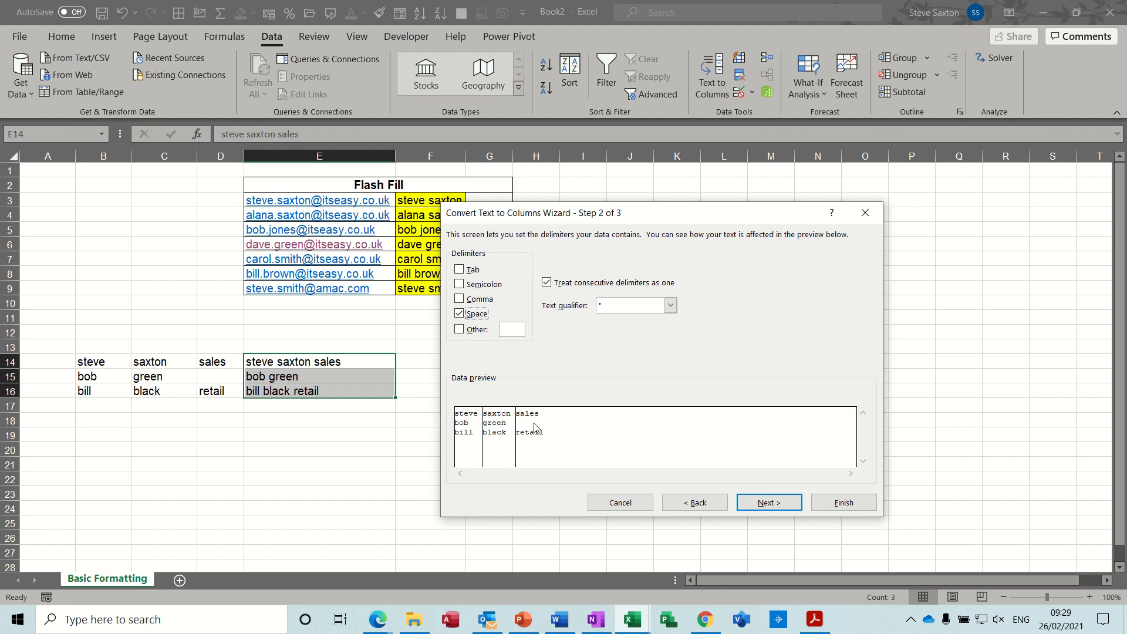
{"action": "left_click", "coordinate": [767, 503]}
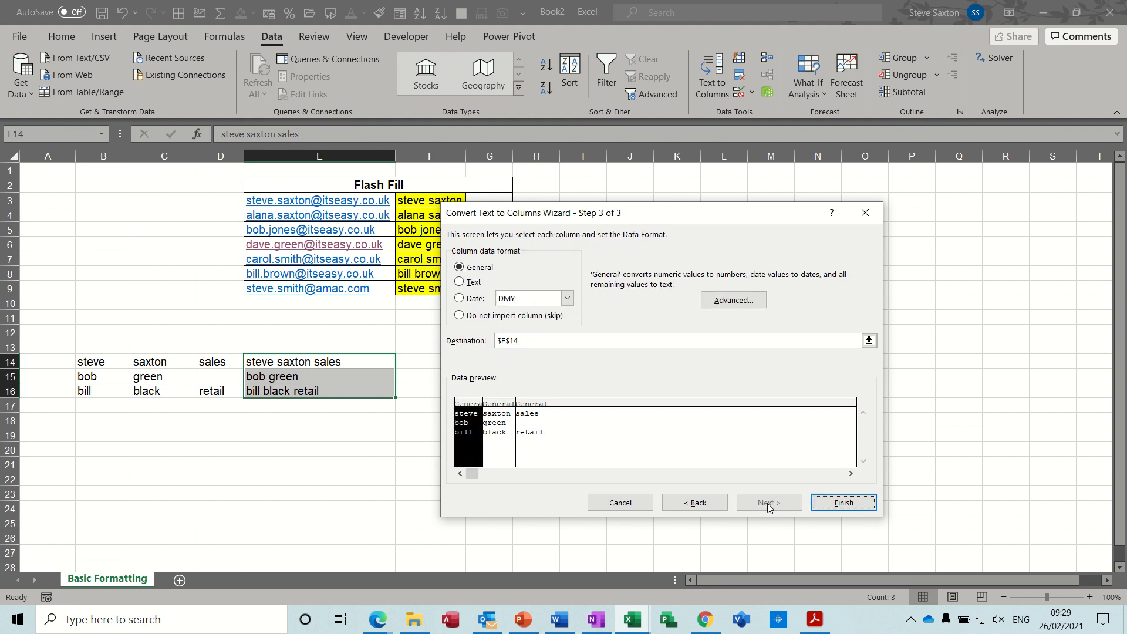
{"action": "left_click", "coordinate": [842, 505]}
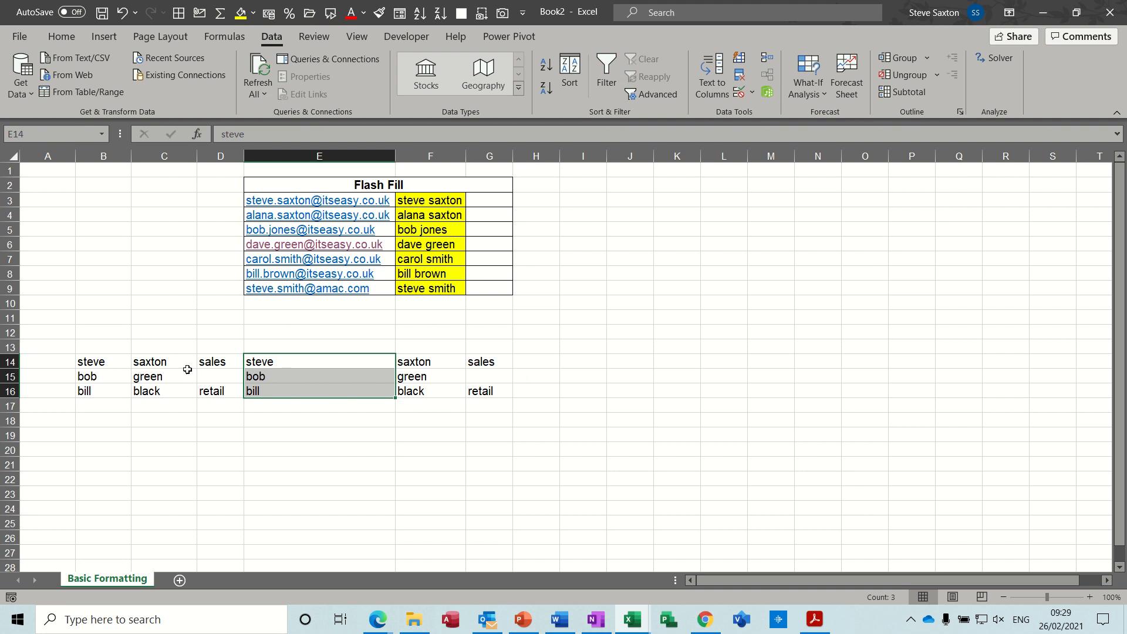
{"action": "left_click", "coordinate": [285, 424]}
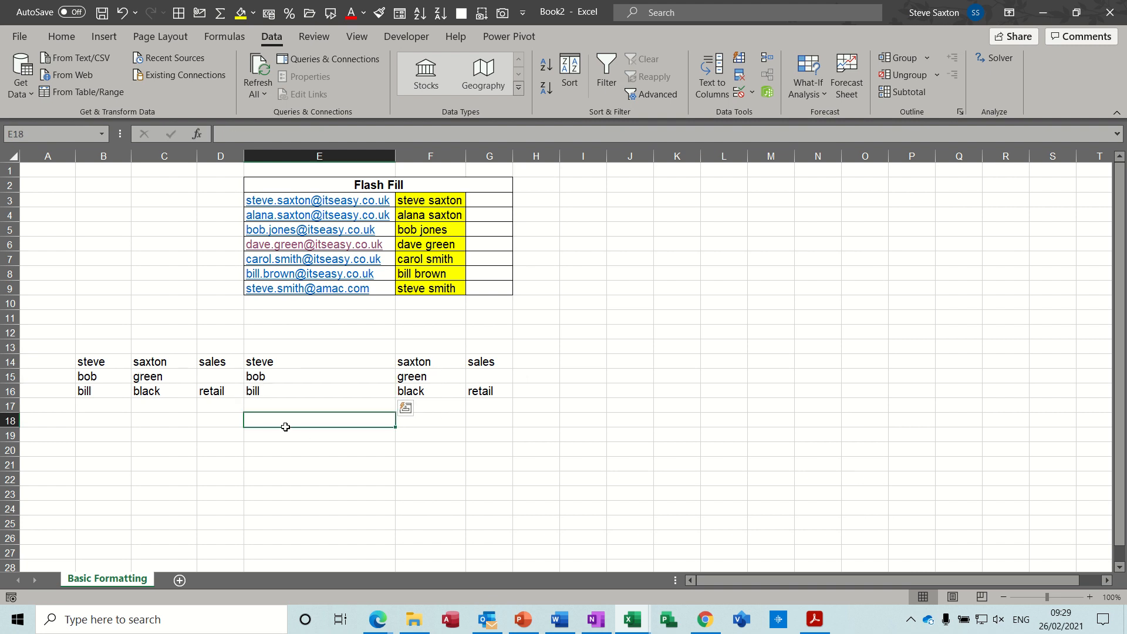